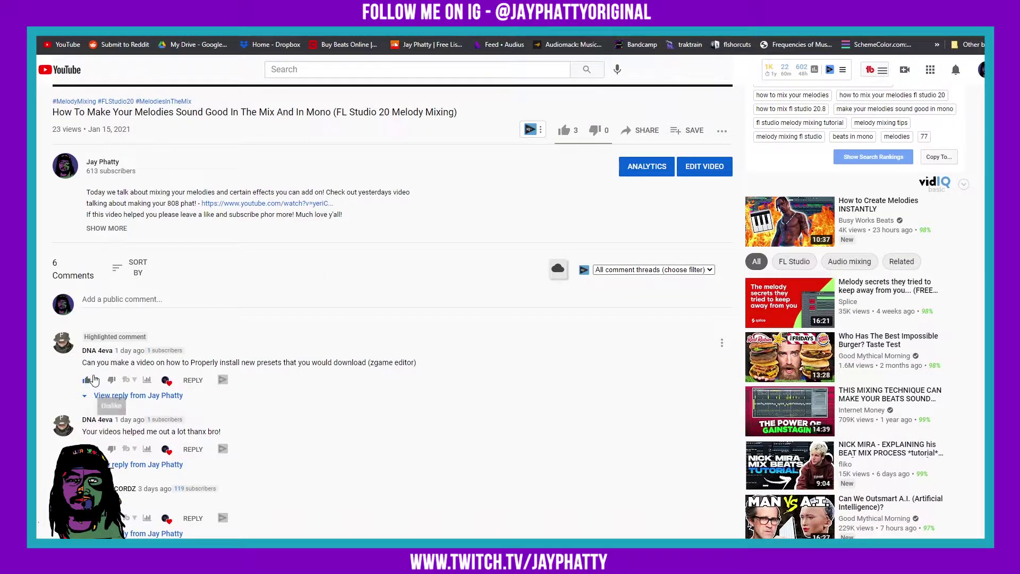
Like the viewer comment requesting a video on installing downloaded ZGameEditor presets
{"action": "left_click", "coordinate": [88, 380]}
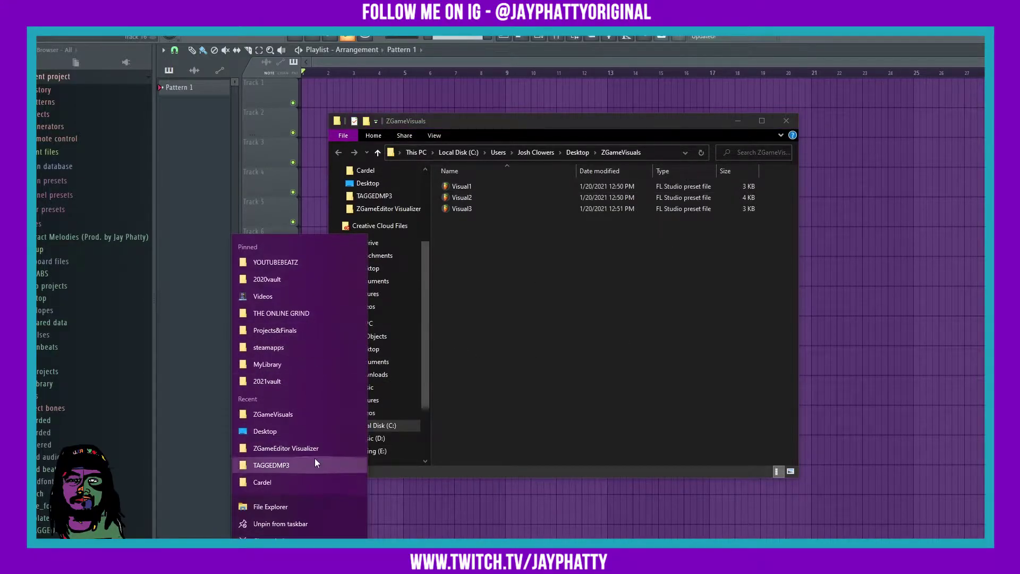
Open a new Explorer window at Documents > Image-Line > Data > FL Studio > Presets > Plugin presets > Effects
{"action": "left_click", "coordinate": [273, 502]}
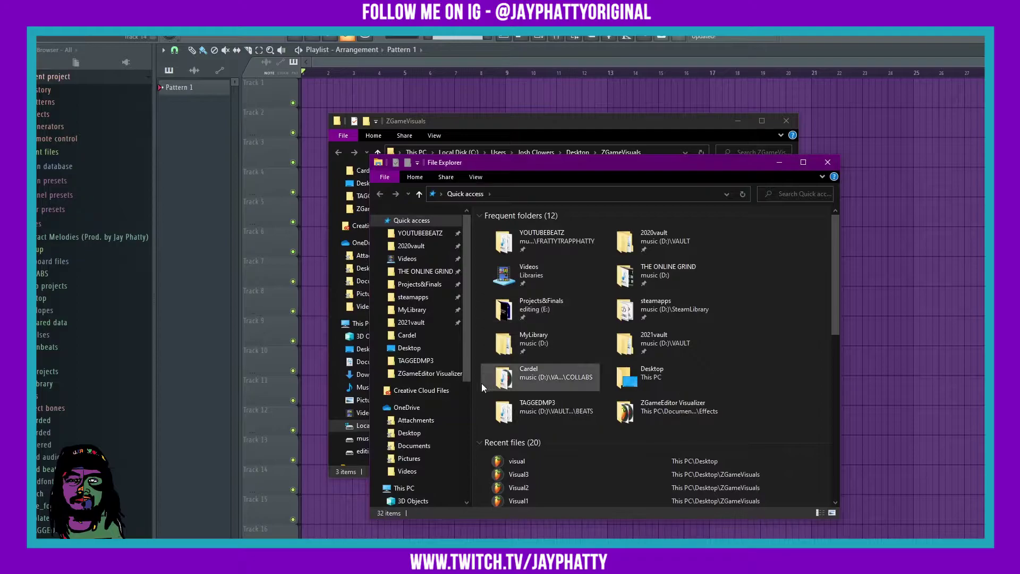
{"action": "left_click", "coordinate": [404, 488]}
{"action": "double_click", "coordinate": [569, 261]}
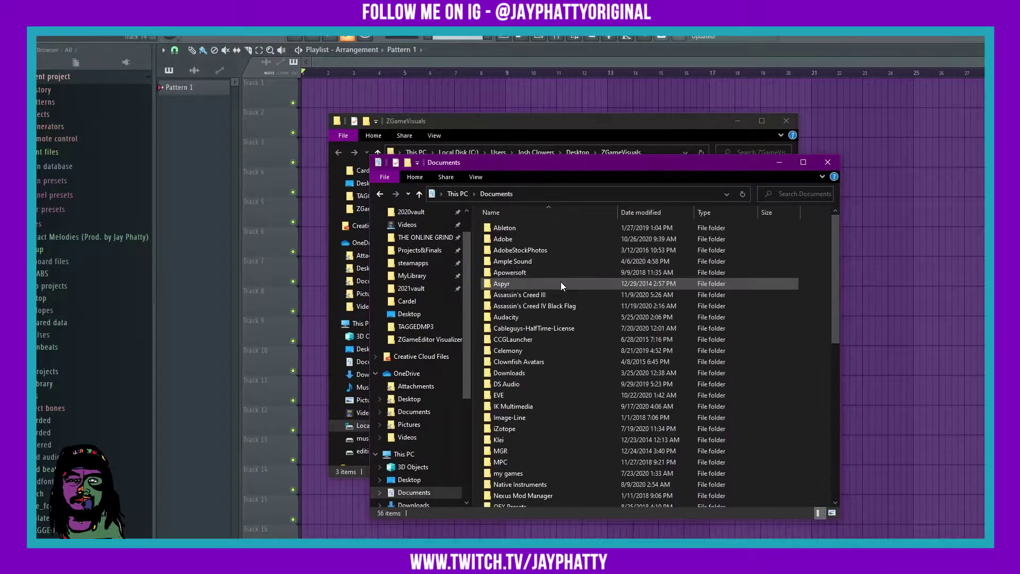
{"action": "scroll", "coordinate": [533, 387], "scroll_direction": "down", "scroll_amount": 1}
{"action": "double_click", "coordinate": [515, 389]}
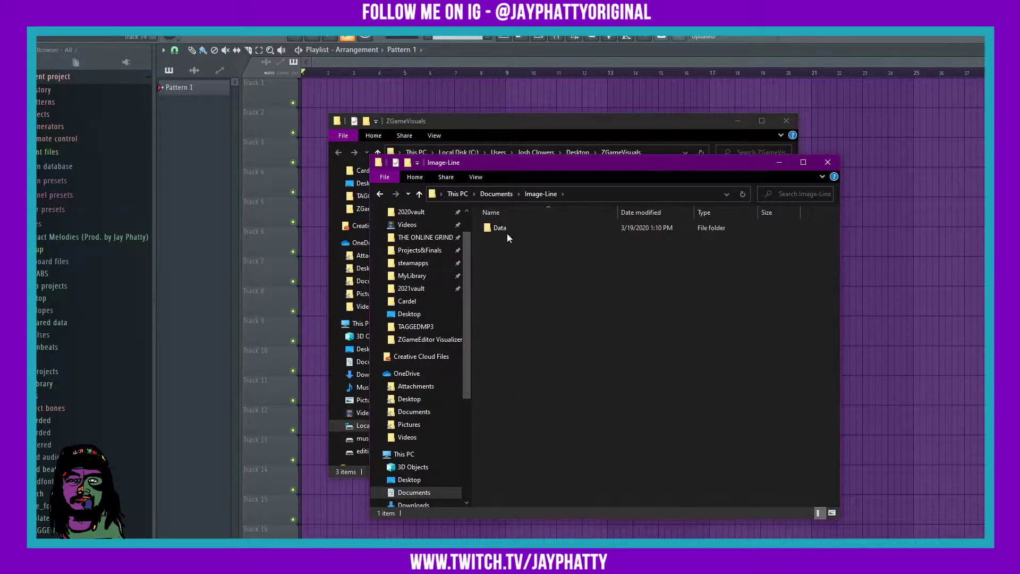
{"action": "double_click", "coordinate": [507, 229]}
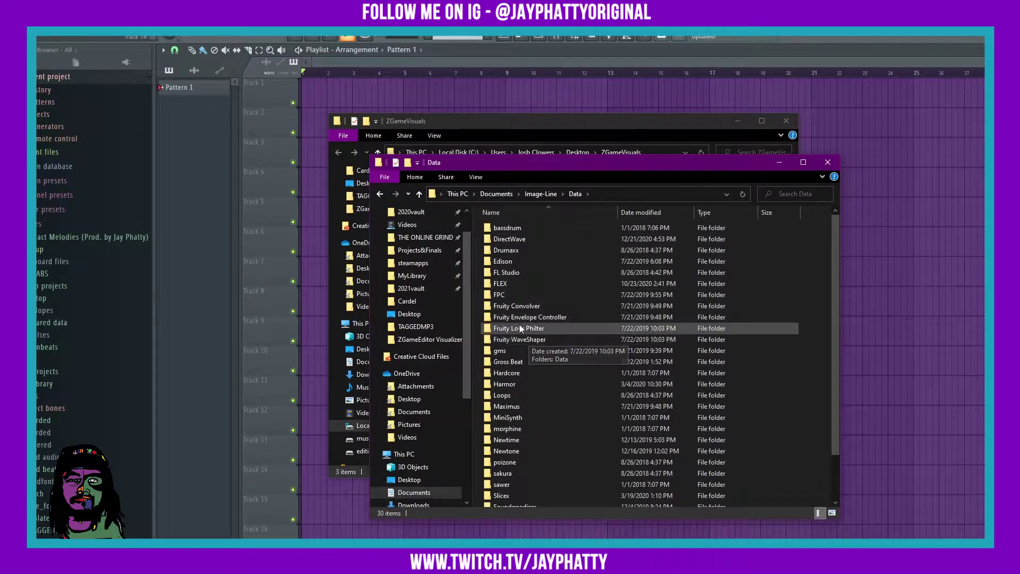
{"action": "double_click", "coordinate": [525, 274]}
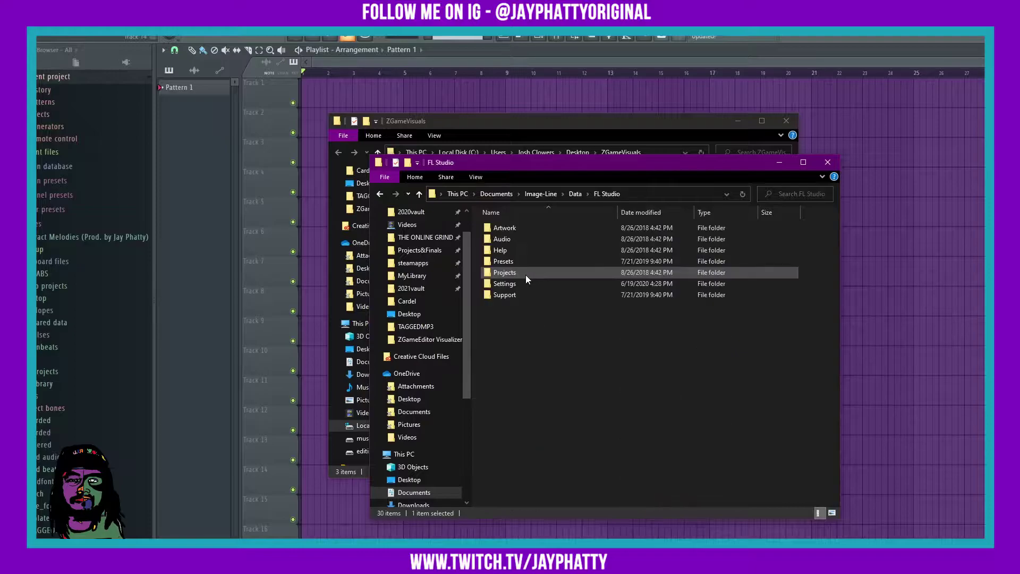
{"action": "double_click", "coordinate": [515, 260]}
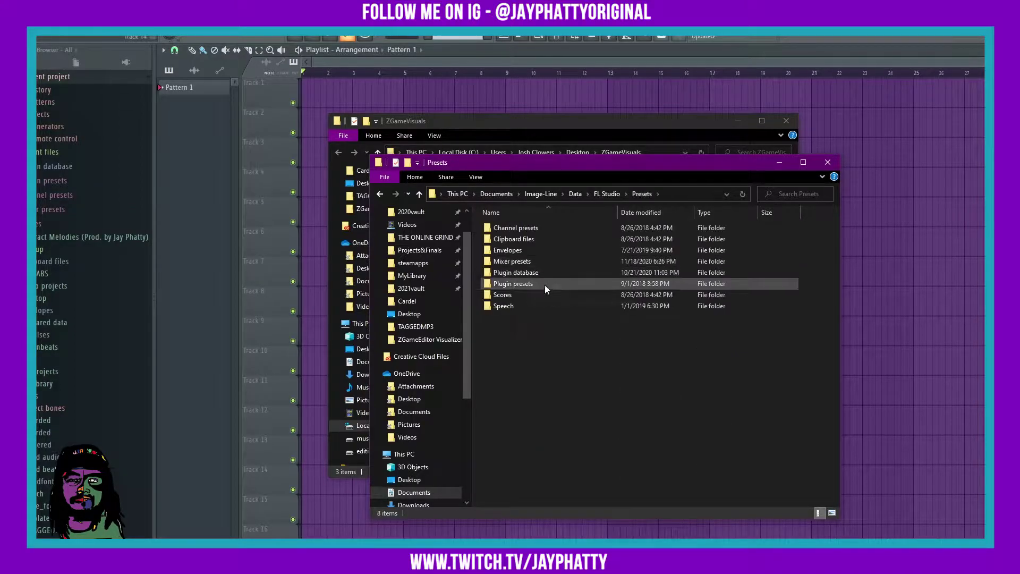
{"action": "double_click", "coordinate": [508, 286]}
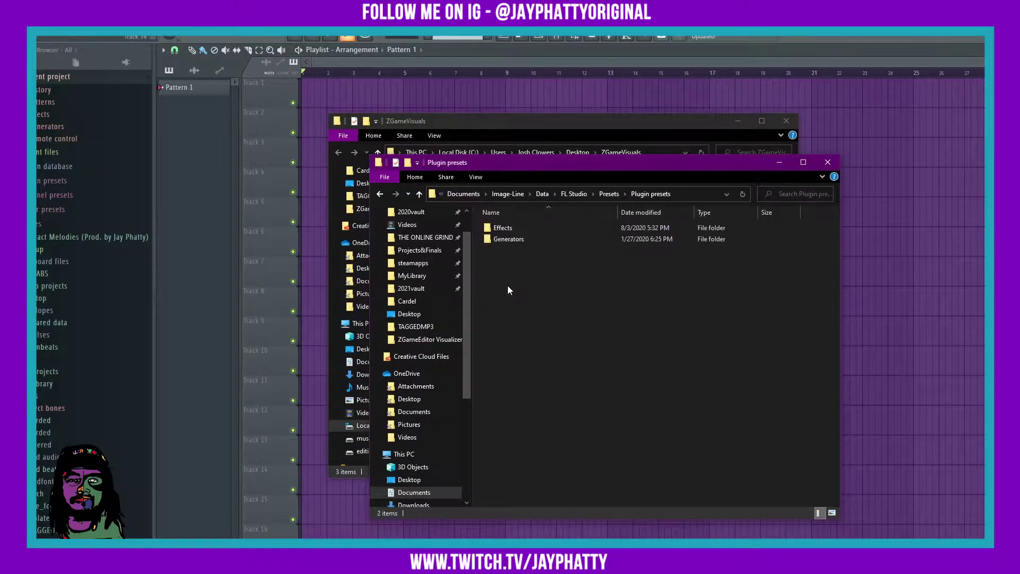
{"action": "double_click", "coordinate": [505, 229]}
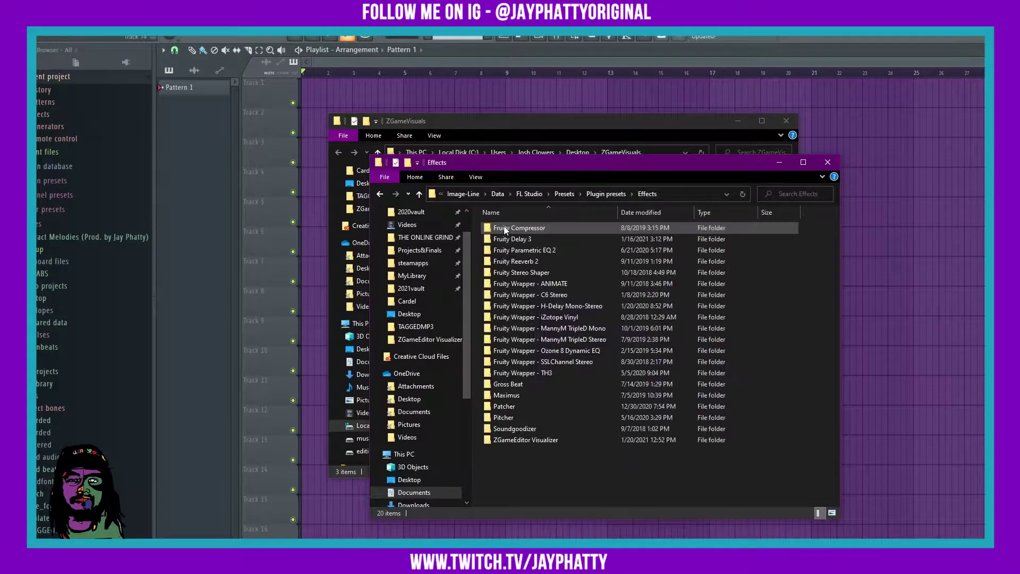
Drag Visual1, Visual2 and Visual3 into the ZGameEditor Visualizer folder and close ZGameVisuals
{"action": "double_click", "coordinate": [524, 441]}
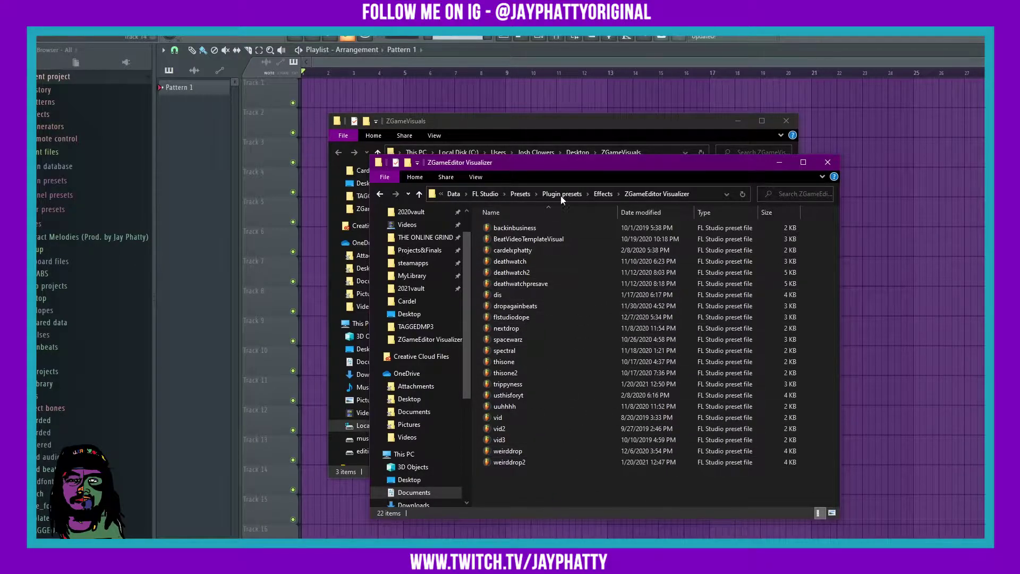
{"action": "left_click_drag", "start_coordinate": [483, 129], "coordinate": [156, 144]}
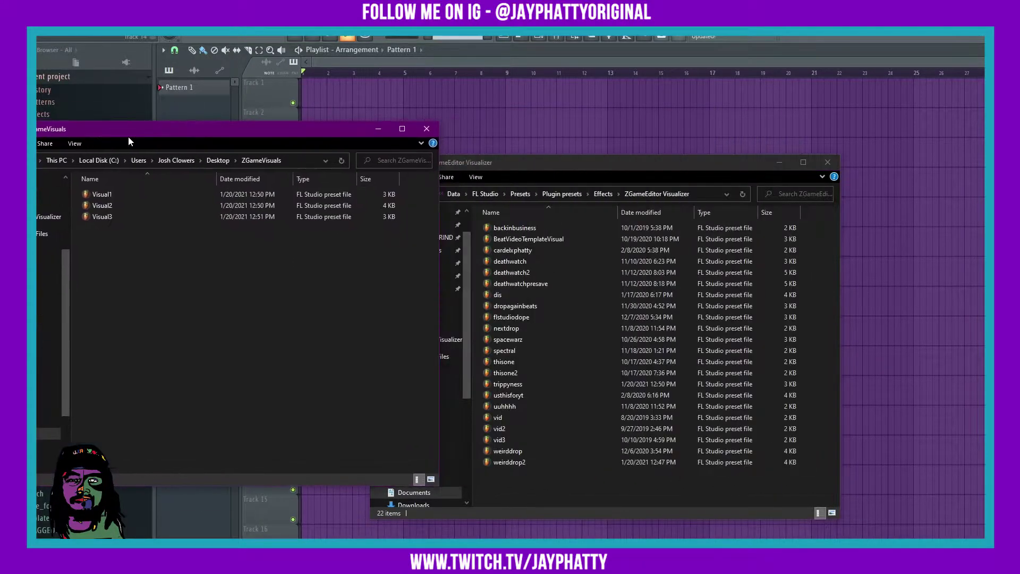
{"action": "key", "text": "ctrl+a"}
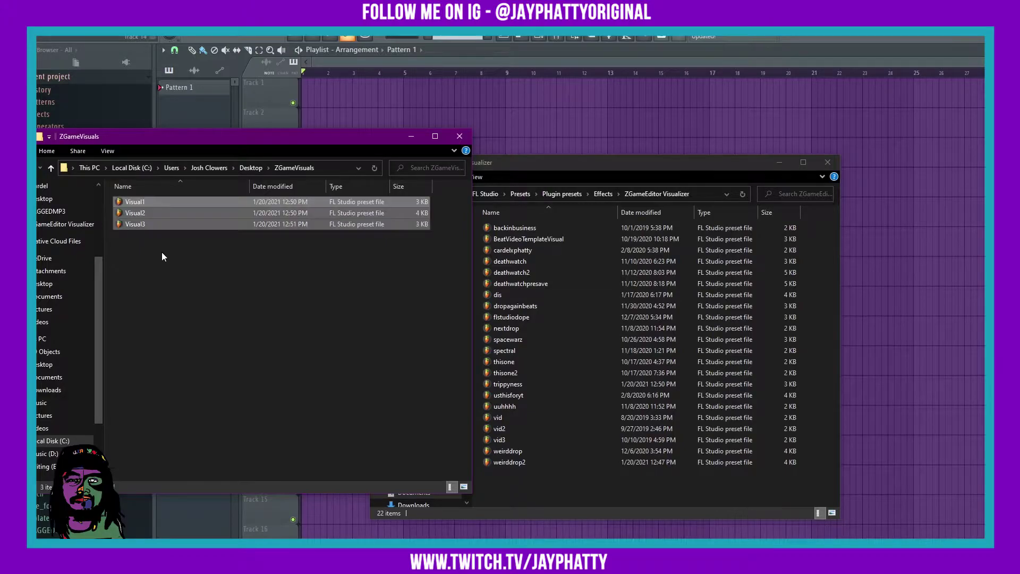
{"action": "left_click_drag", "start_coordinate": [135, 224], "coordinate": [556, 500]}
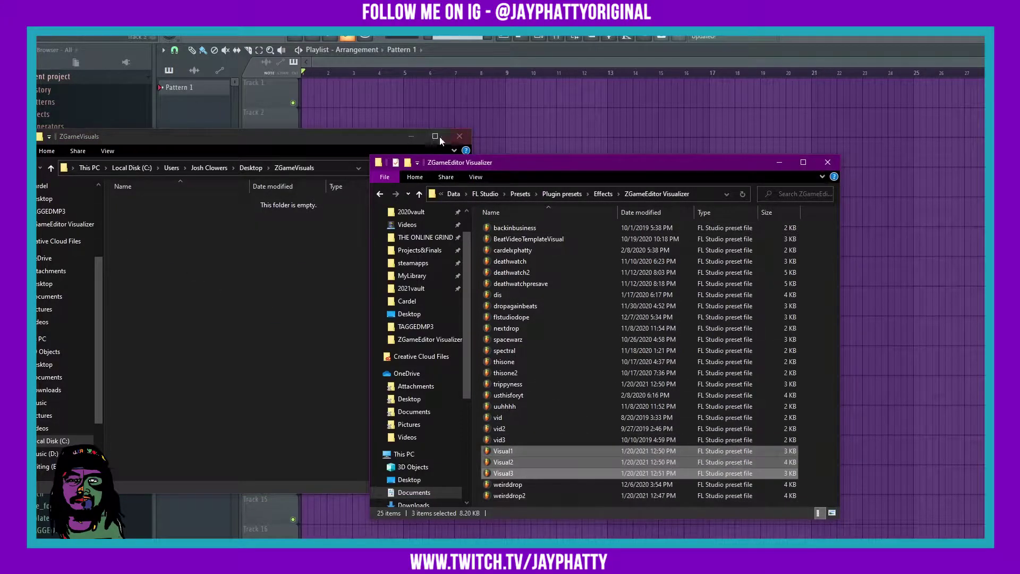
{"action": "left_click", "coordinate": [459, 137]}
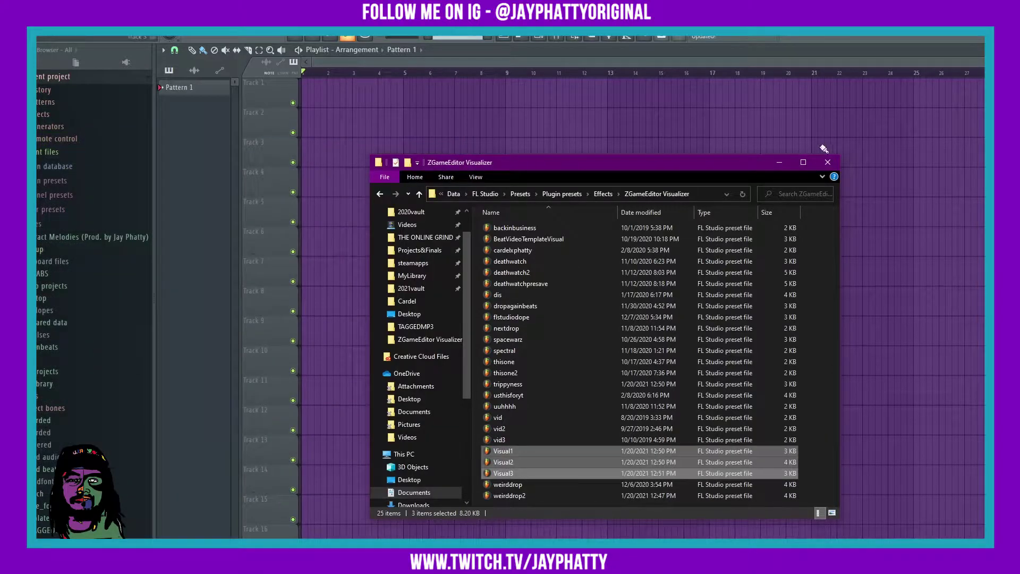
Close Explorer and insert ZGameEditor Visualizer into an empty Master mixer slot, arranging its windows
{"action": "key", "text": "alt+F4"}
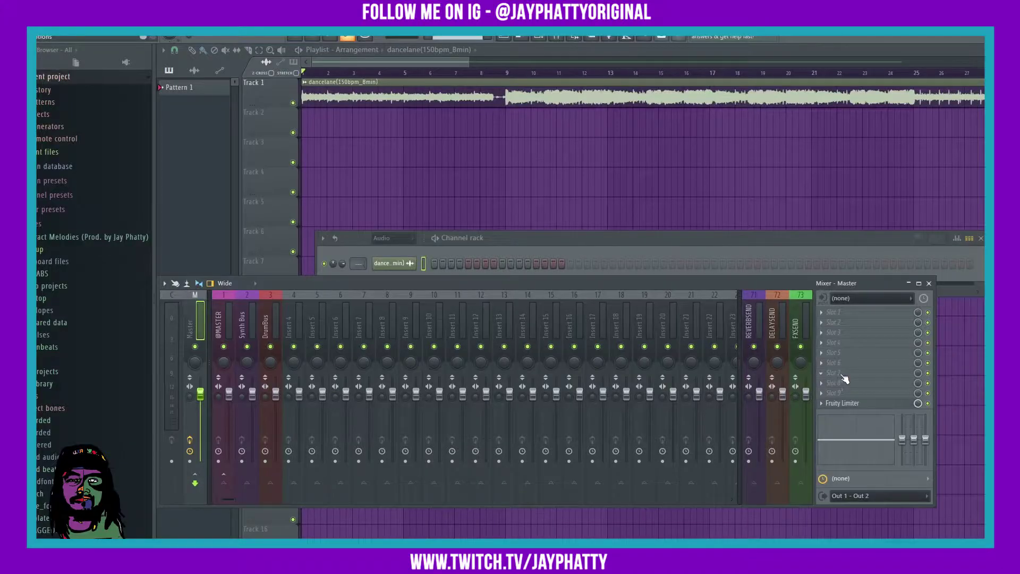
{"action": "left_click", "coordinate": [847, 380]}
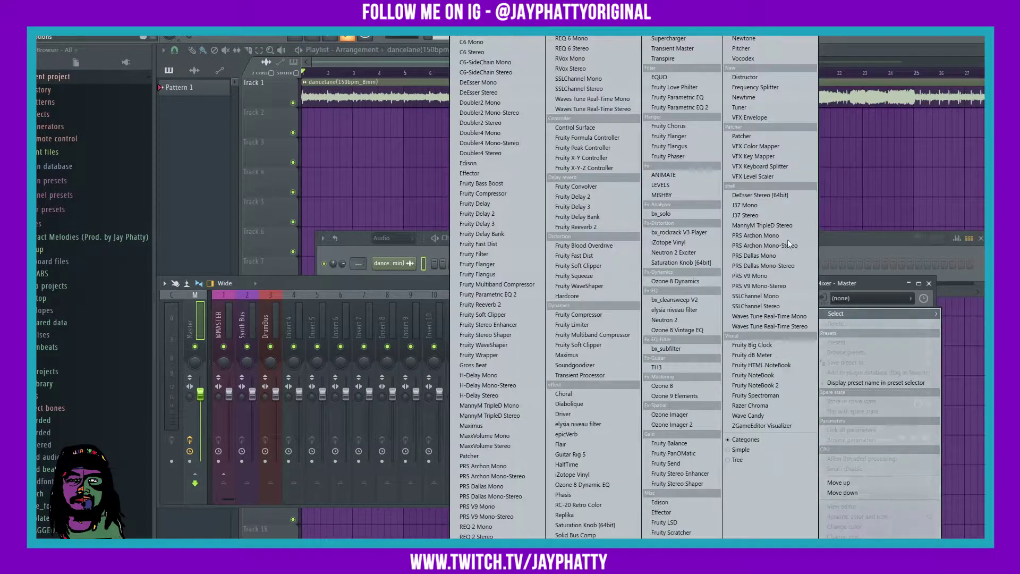
{"action": "left_click", "coordinate": [762, 427]}
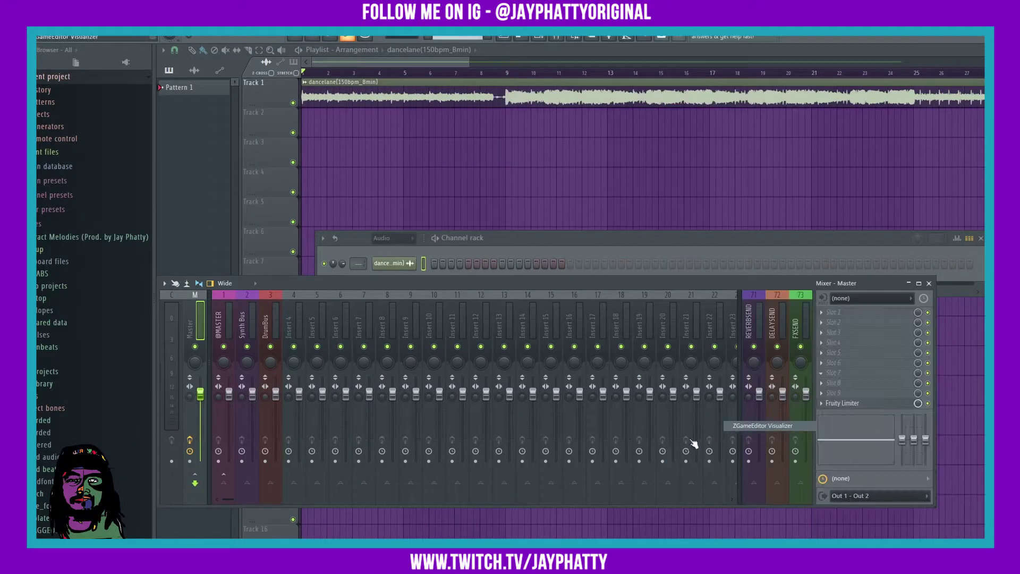
{"action": "left_click_drag", "start_coordinate": [278, 103], "coordinate": [323, 133]}
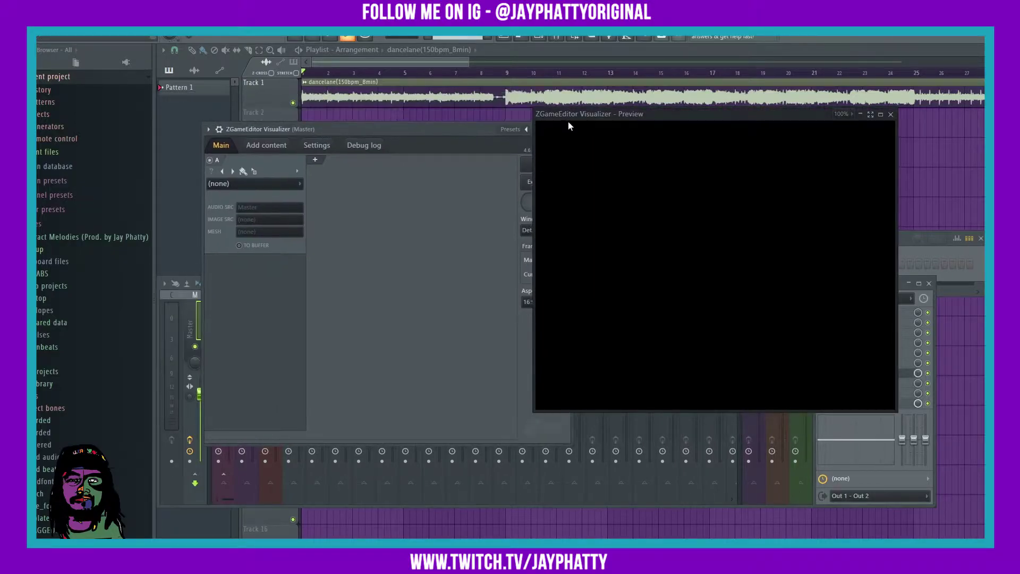
{"action": "left_click_drag", "start_coordinate": [568, 121], "coordinate": [618, 138]}
{"action": "left_click", "coordinate": [215, 130]}
{"action": "mouse_move", "coordinate": [226, 171]}
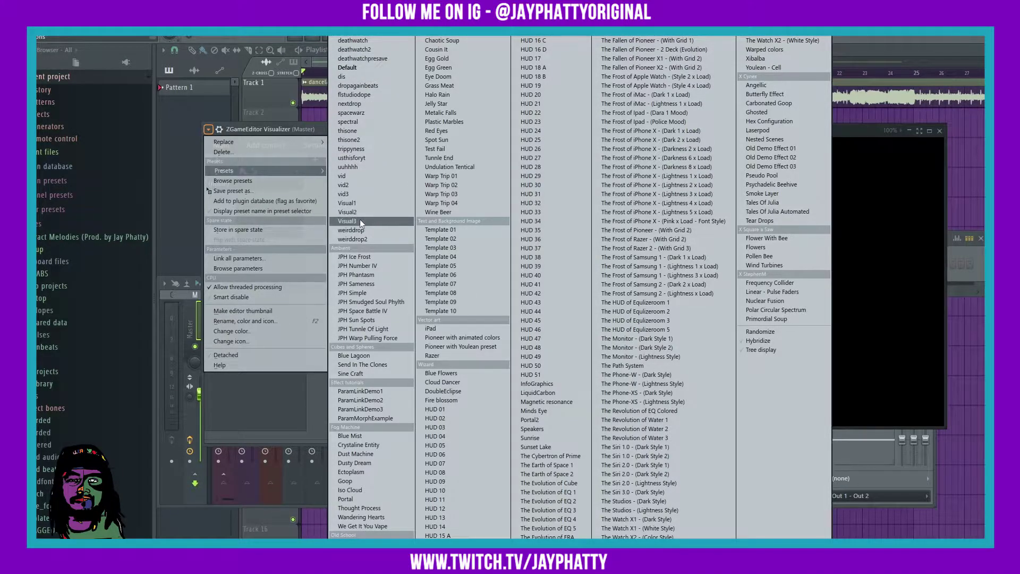
Load the Visual1 preset and set the maximum frame rate to 60
{"action": "left_click", "coordinate": [356, 206]}
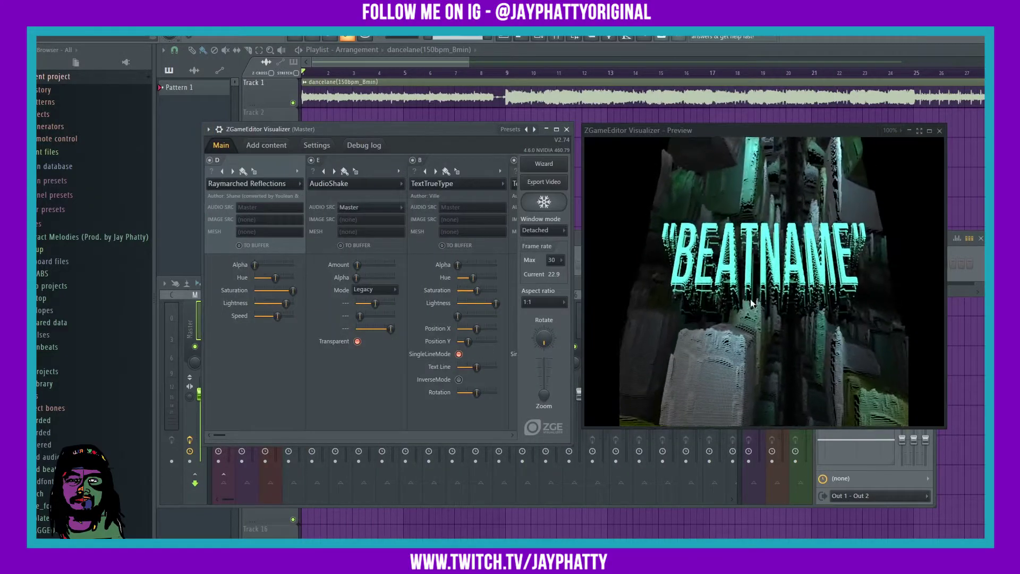
{"action": "left_click", "coordinate": [556, 260]}
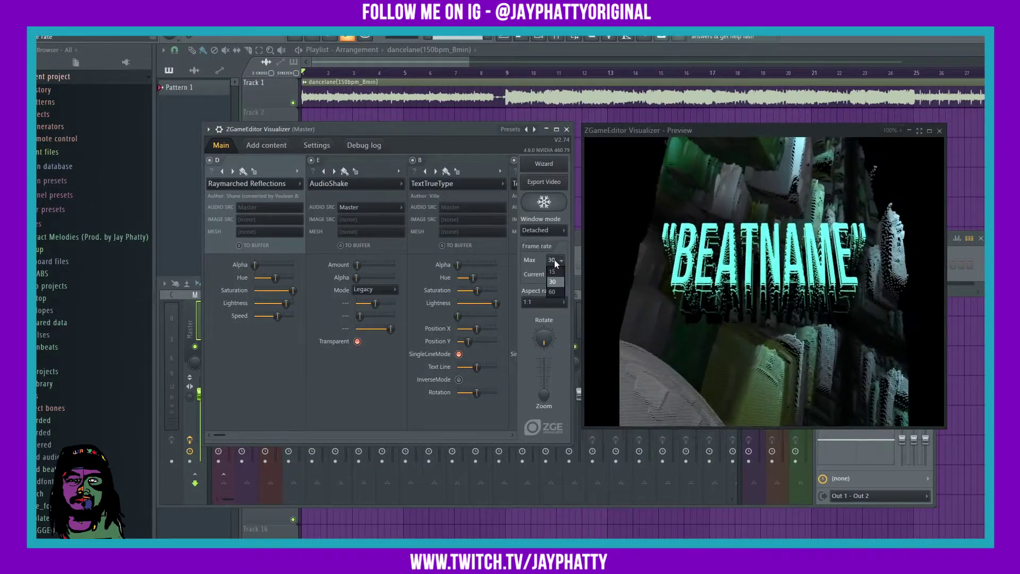
{"action": "left_click", "coordinate": [558, 293]}
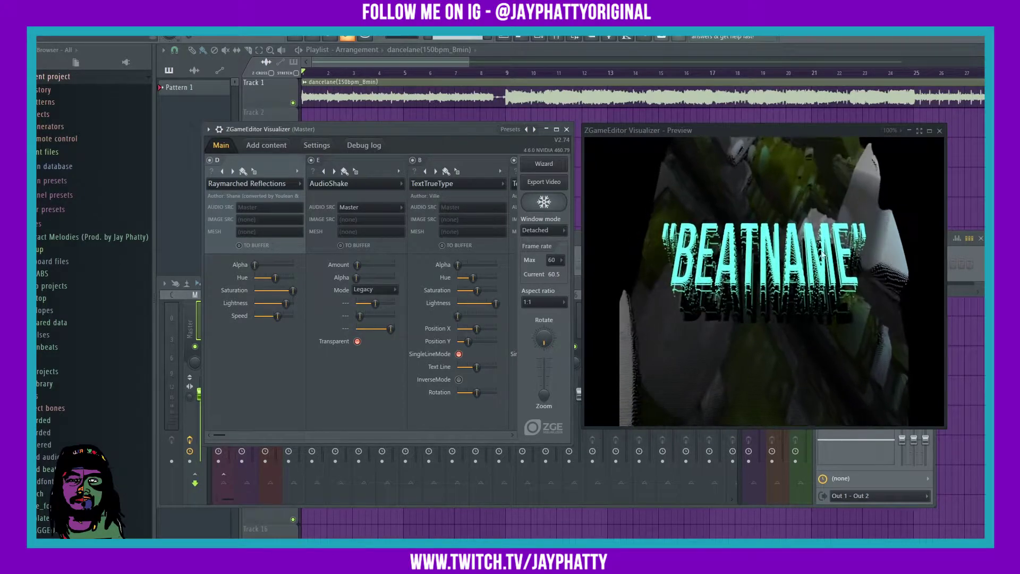
Show the Add content Text tab with the BEATNAME display text
{"action": "left_click", "coordinate": [270, 148]}
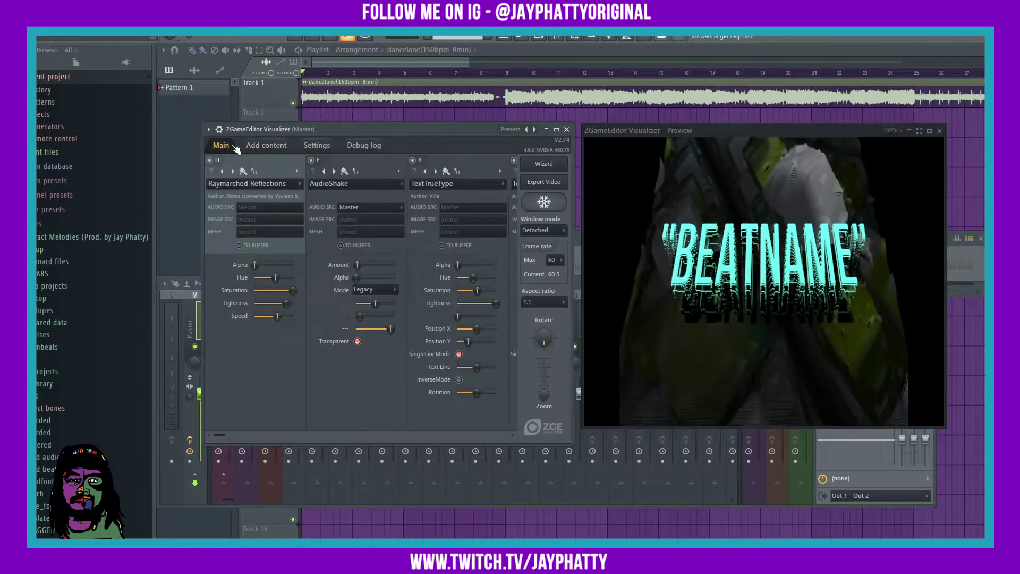
{"action": "left_click", "coordinate": [264, 147]}
{"action": "left_click", "coordinate": [295, 163]}
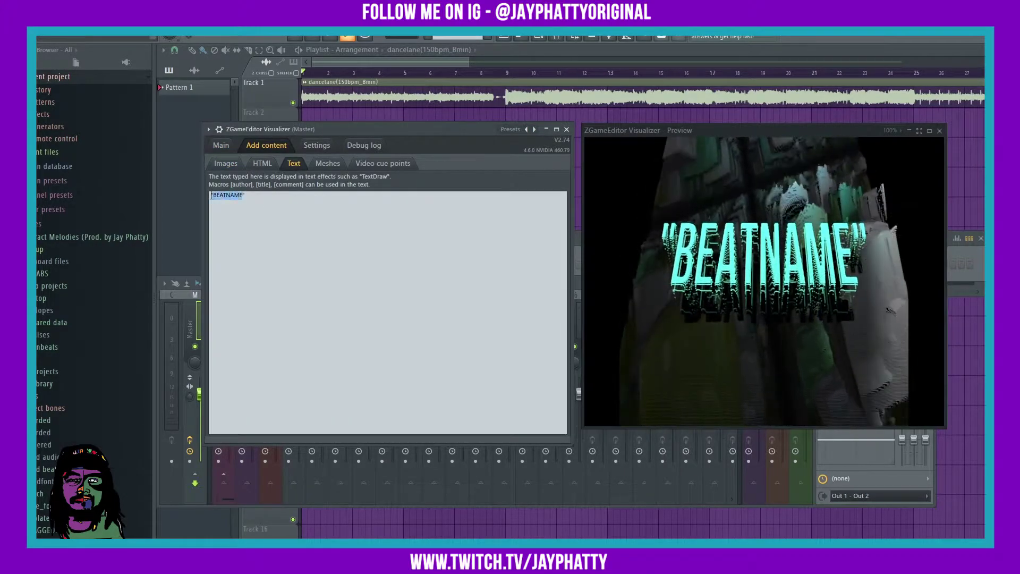
Lower Center Cloud, raise Reflections Hue, and shift TextTrueType Hue to yellow-green text
{"action": "left_click", "coordinate": [221, 145]}
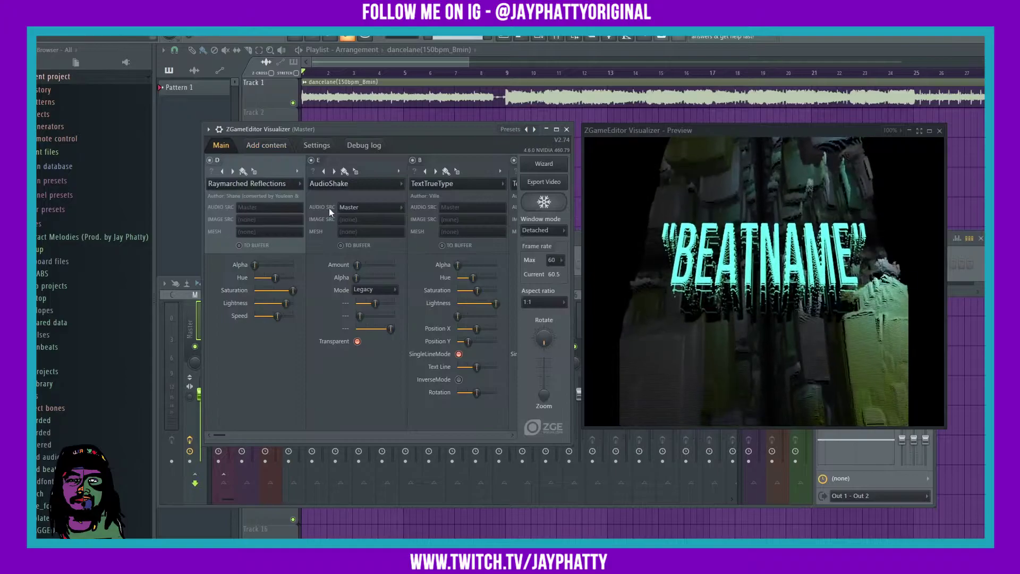
{"action": "scroll", "coordinate": [341, 161], "scroll_direction": "right", "scroll_amount": 1}
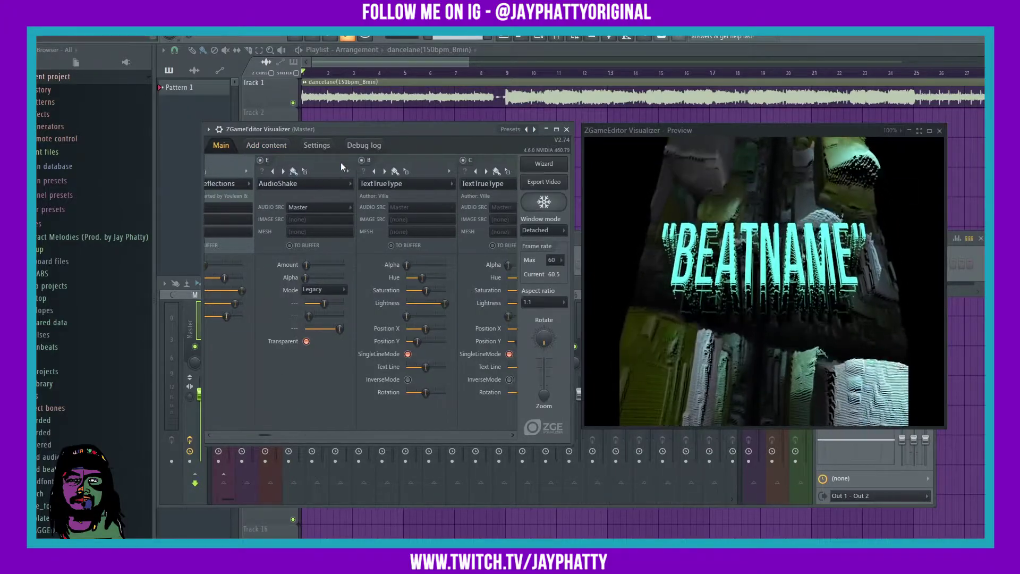
{"action": "scroll", "coordinate": [341, 162], "scroll_direction": "right", "scroll_amount": 1}
{"action": "scroll", "coordinate": [341, 162], "scroll_direction": "right", "scroll_amount": 1}
{"action": "scroll", "coordinate": [341, 162], "scroll_direction": "right", "scroll_amount": 1}
{"action": "scroll", "coordinate": [341, 162], "scroll_direction": "left", "scroll_amount": 1}
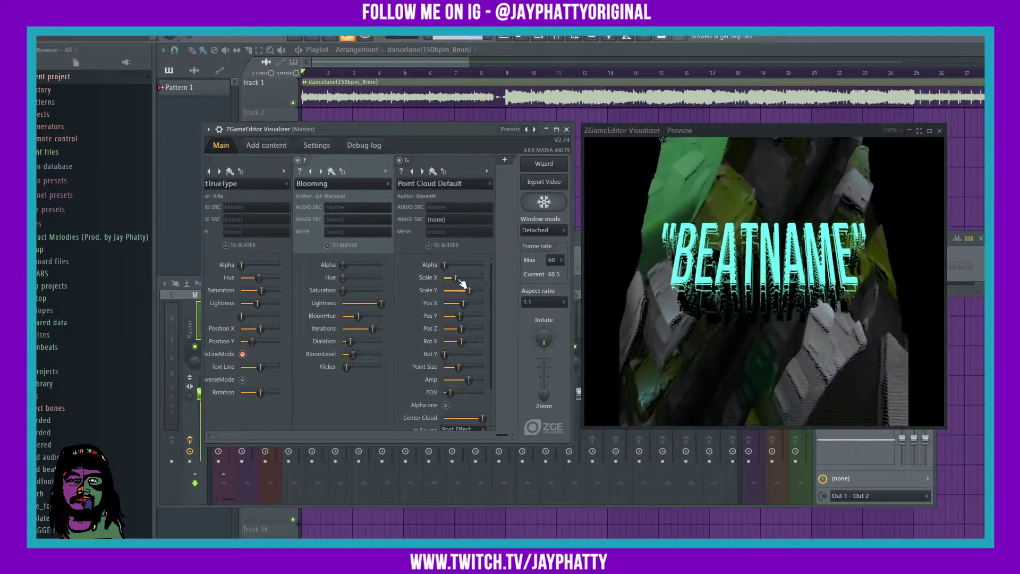
{"action": "scroll", "coordinate": [418, 284], "scroll_direction": "down", "scroll_amount": 1}
{"action": "scroll", "coordinate": [416, 283], "scroll_direction": "down", "scroll_amount": 1}
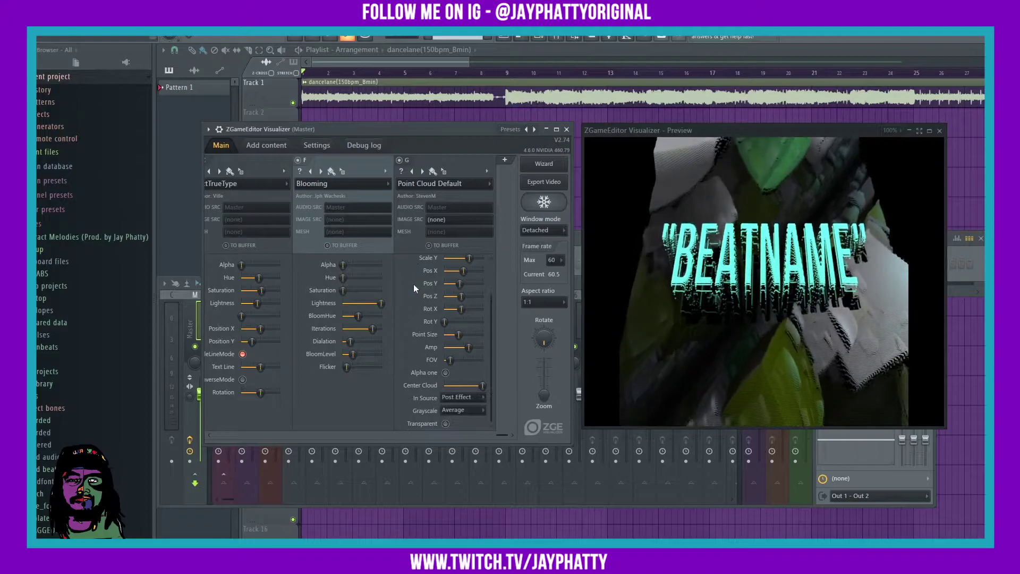
{"action": "left_click_drag", "start_coordinate": [481, 386], "coordinate": [469, 386]}
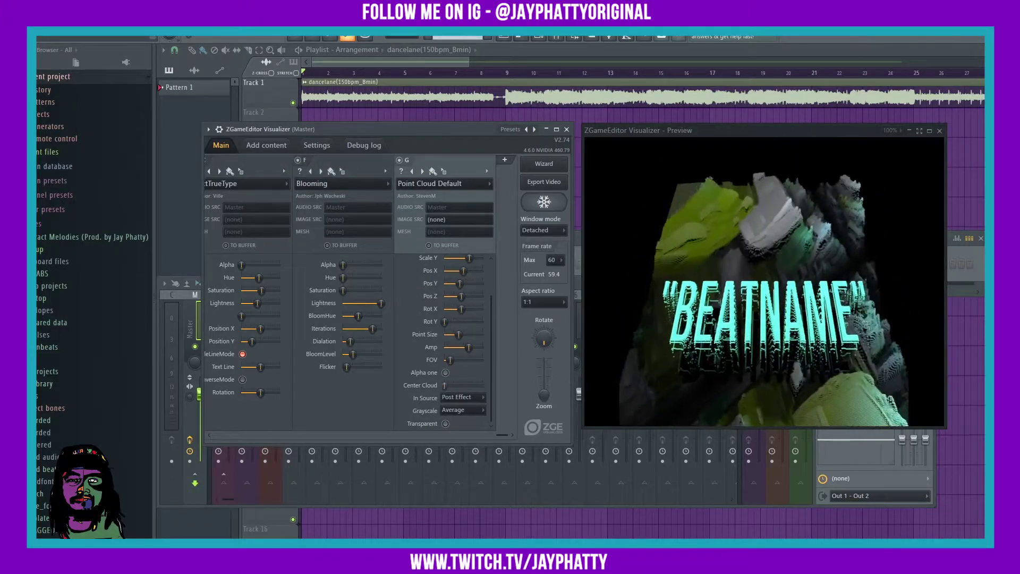
{"action": "scroll", "coordinate": [261, 164], "scroll_direction": "up", "scroll_amount": 2}
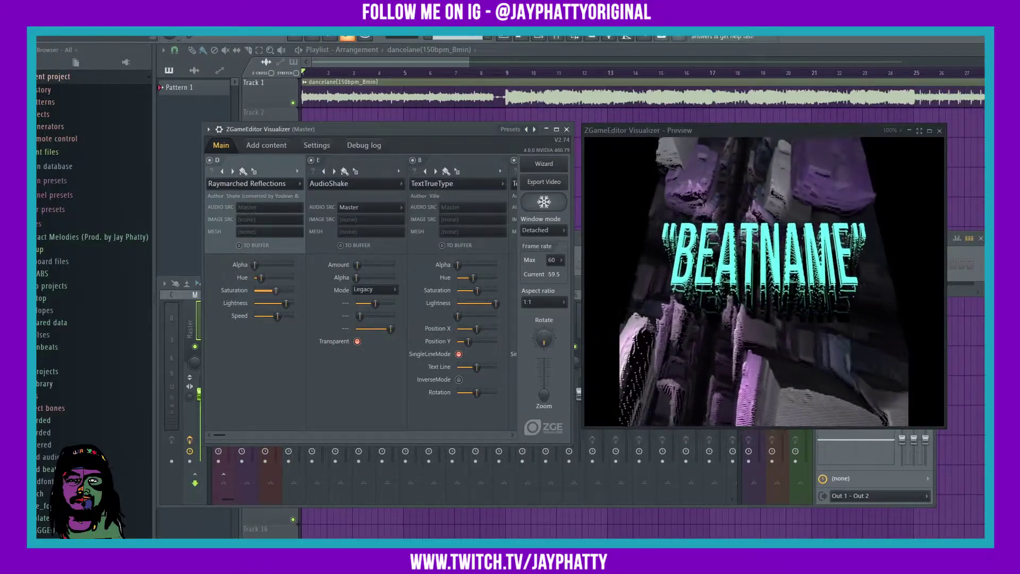
{"action": "left_click_drag", "start_coordinate": [260, 277], "coordinate": [280, 277]}
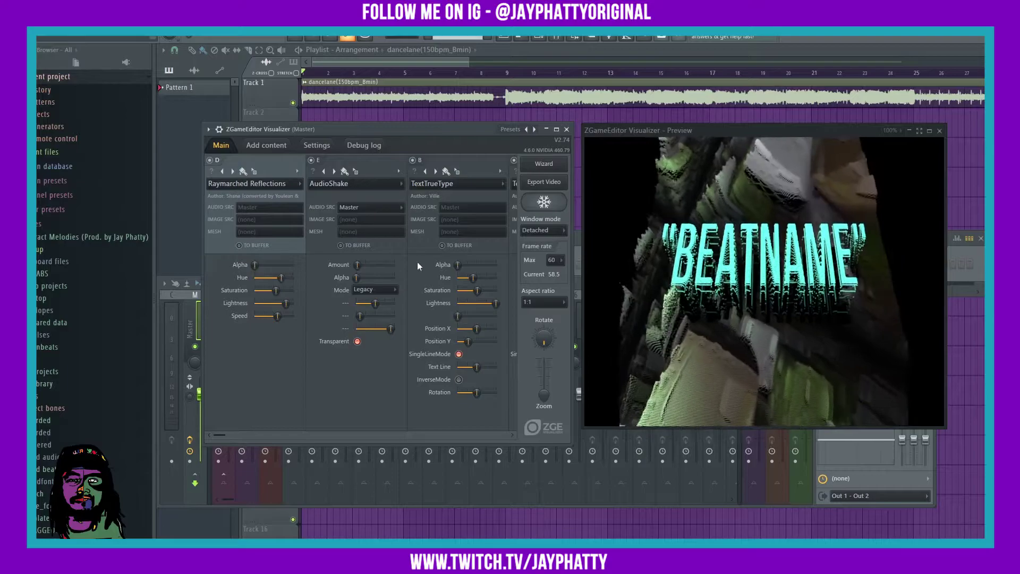
{"action": "left_click_drag", "start_coordinate": [472, 277], "coordinate": [482, 277]}
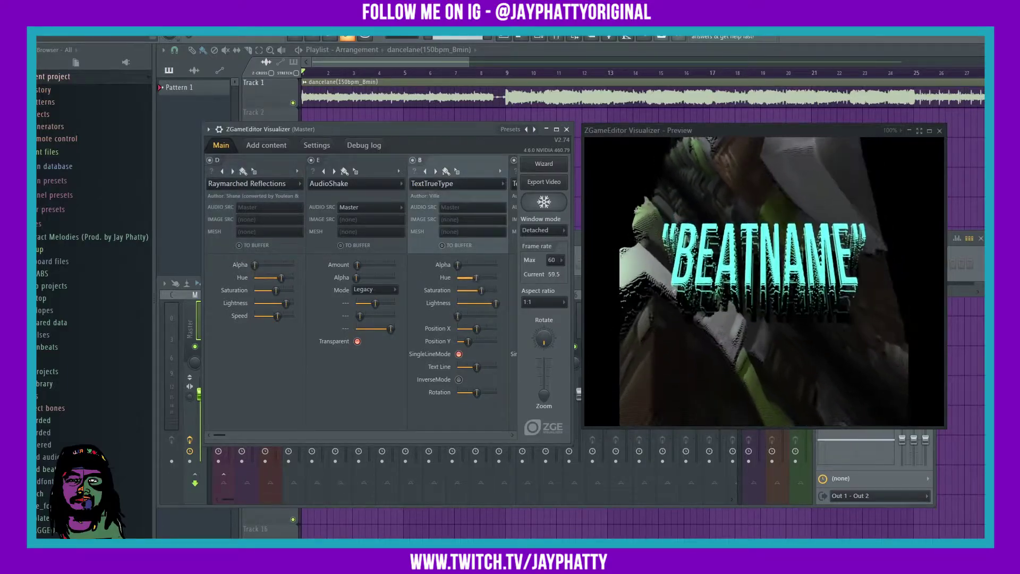
{"action": "scroll", "coordinate": [320, 303], "scroll_direction": "down", "scroll_amount": 2}
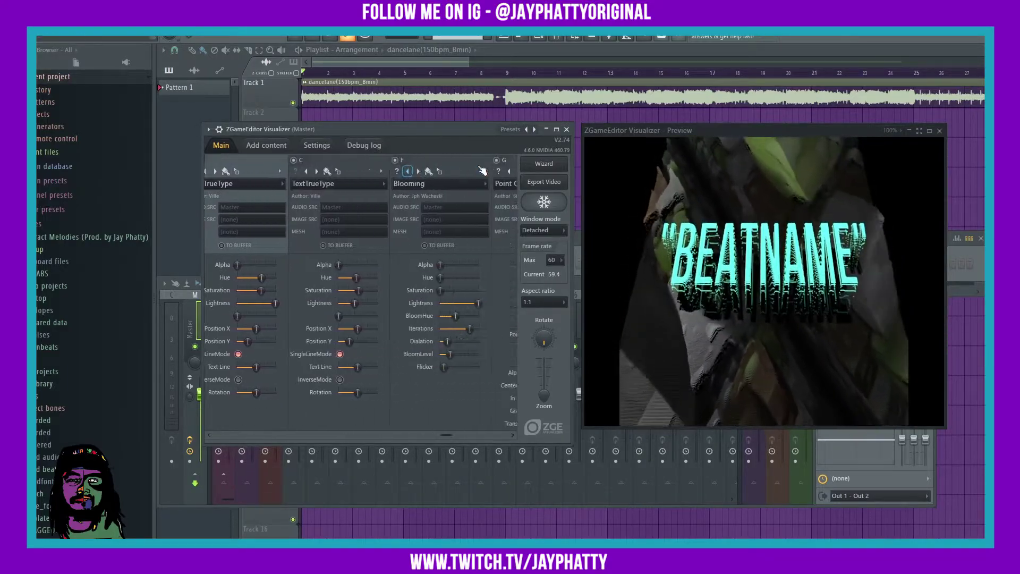
{"action": "left_click_drag", "start_coordinate": [322, 276], "coordinate": [313, 277]}
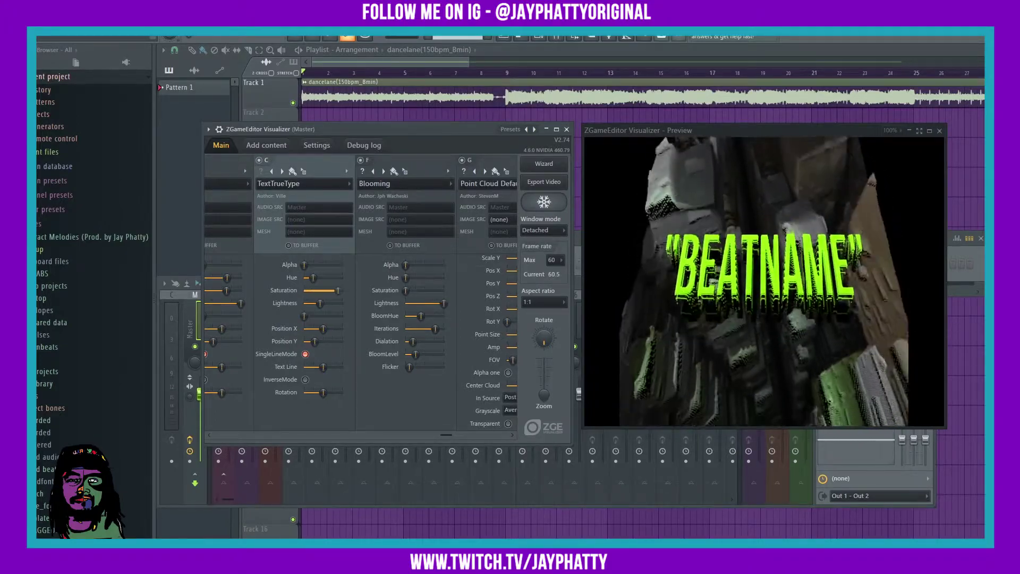
Load the Visual2 preset, check its purple 'BEAT NAME' text, and return to Main
{"action": "left_click", "coordinate": [210, 130]}
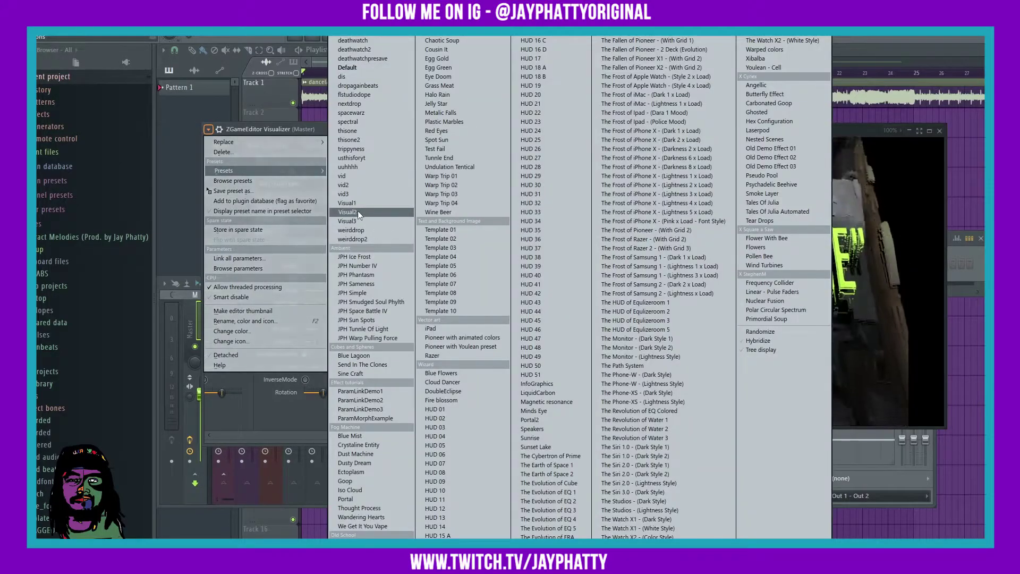
{"action": "left_click", "coordinate": [358, 211]}
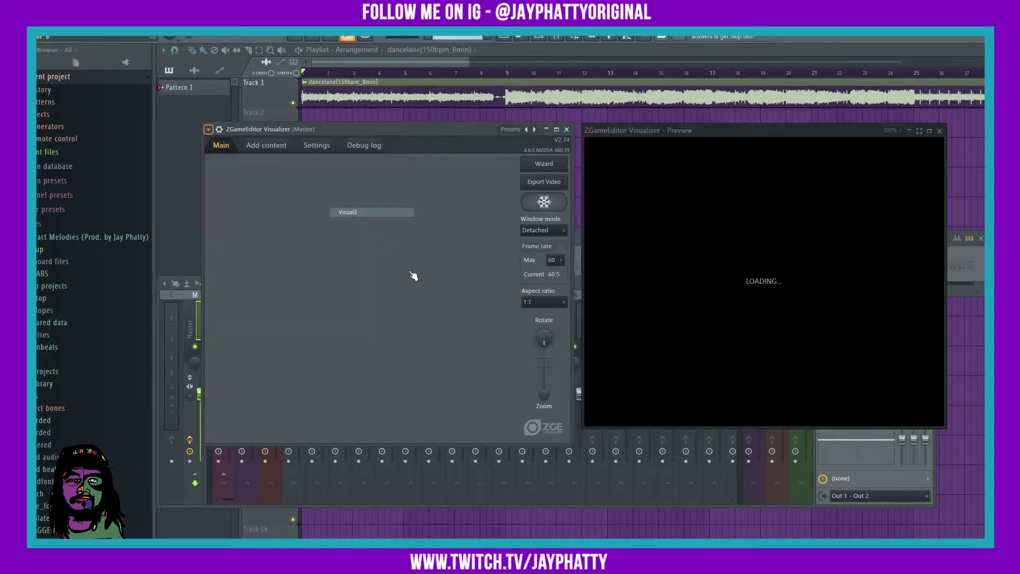
{"action": "left_click", "coordinate": [270, 147]}
{"action": "left_click", "coordinate": [222, 148]}
{"action": "left_click", "coordinate": [266, 146]}
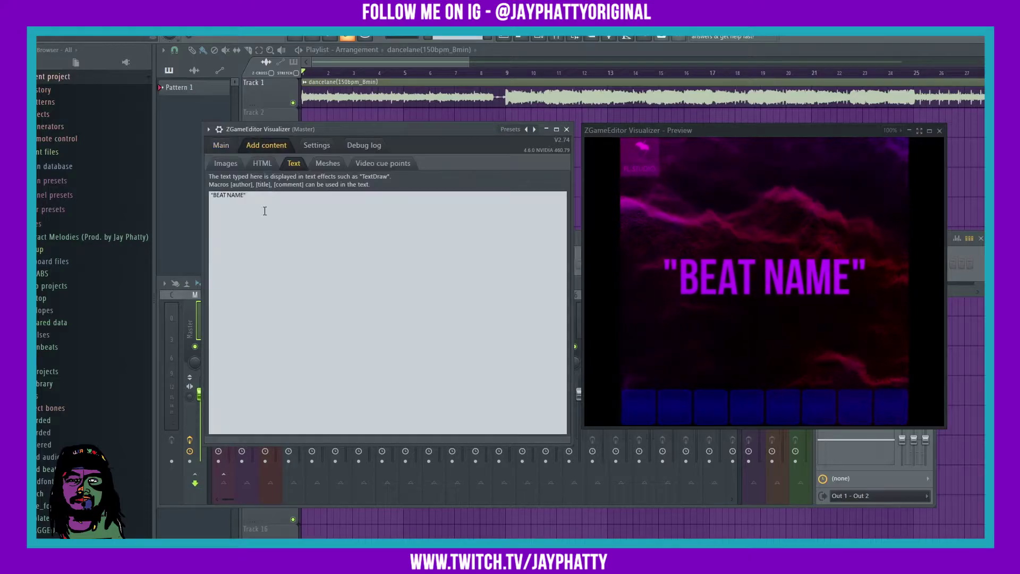
{"action": "left_click", "coordinate": [226, 164]}
{"action": "left_click", "coordinate": [294, 163]}
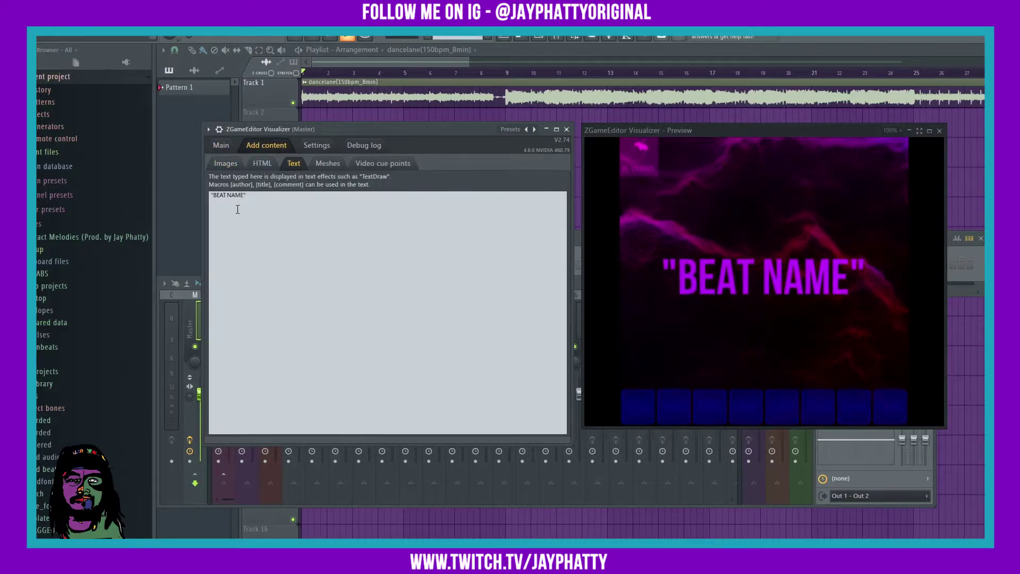
{"action": "left_click", "coordinate": [220, 146]}
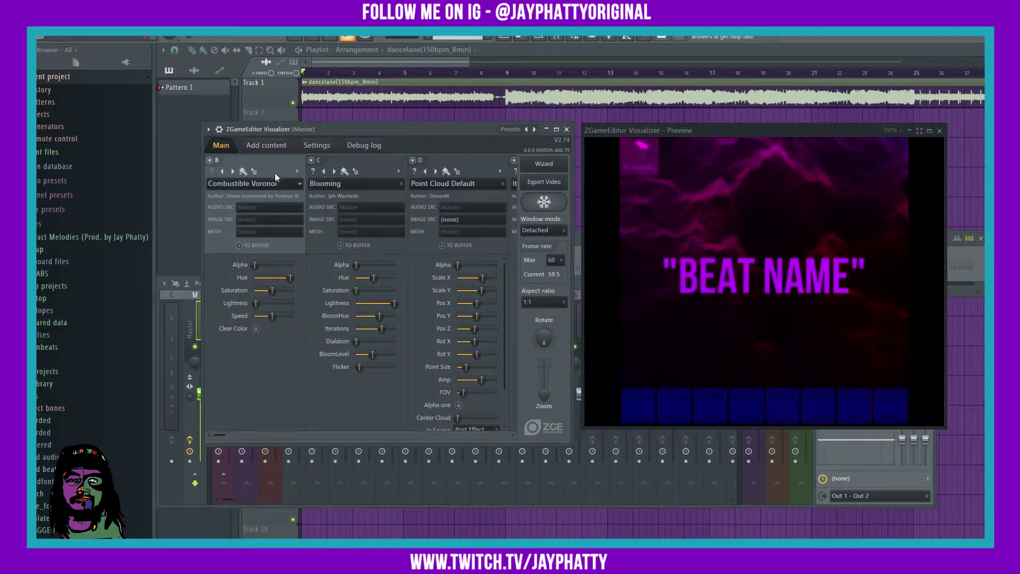
{"action": "scroll", "coordinate": [277, 162], "scroll_direction": "down", "scroll_amount": 1}
{"action": "scroll", "coordinate": [278, 161], "scroll_direction": "down", "scroll_amount": 1}
{"action": "scroll", "coordinate": [277, 161], "scroll_direction": "down", "scroll_amount": 1}
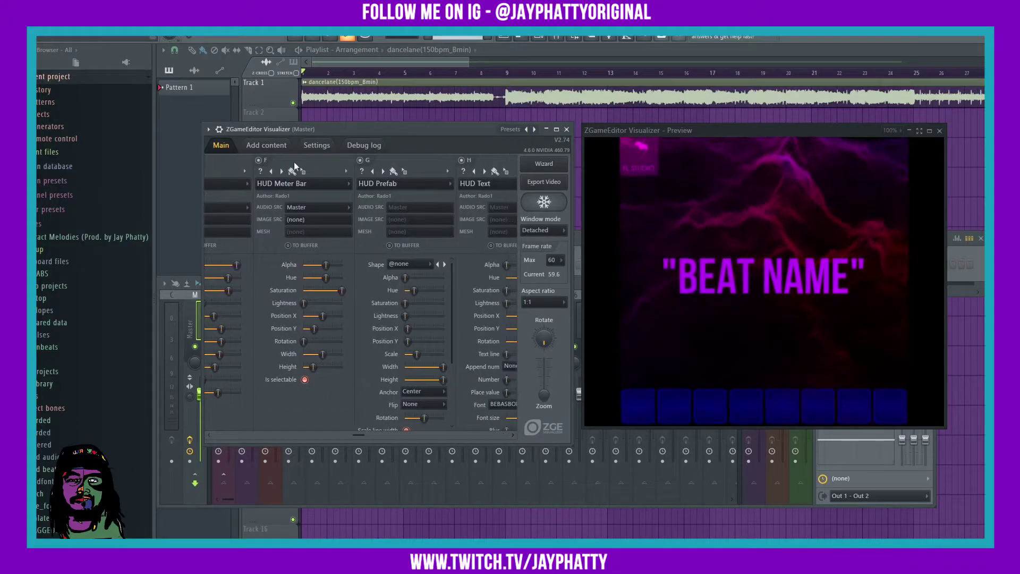
{"action": "scroll", "coordinate": [331, 162], "scroll_direction": "down", "scroll_amount": 1}
{"action": "scroll", "coordinate": [331, 162], "scroll_direction": "down", "scroll_amount": 1}
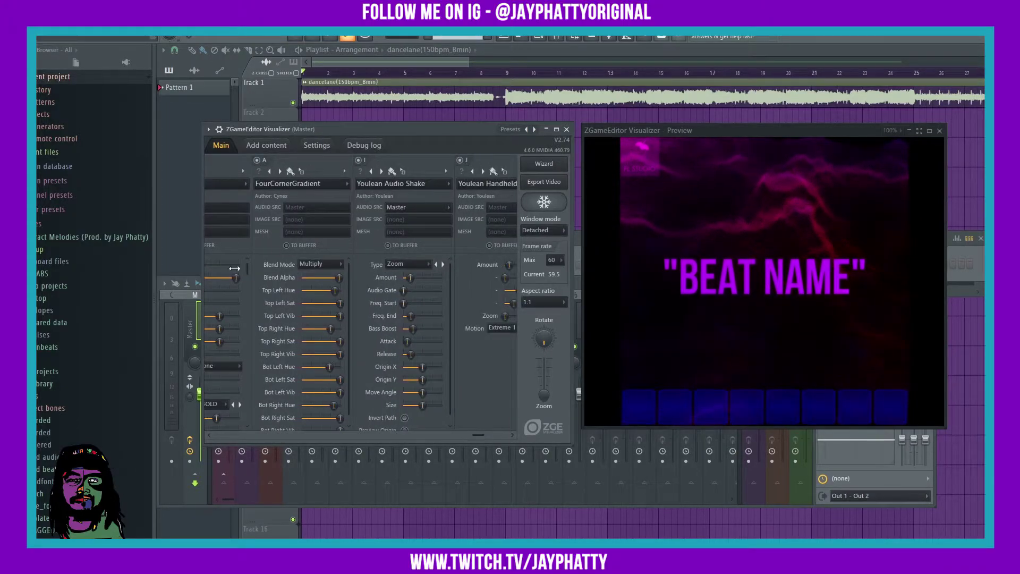
Shift the FourCornerGradient Top Left Hue and set its Blend Mode to Lighten
{"action": "left_click_drag", "start_coordinate": [335, 290], "coordinate": [326, 291]}
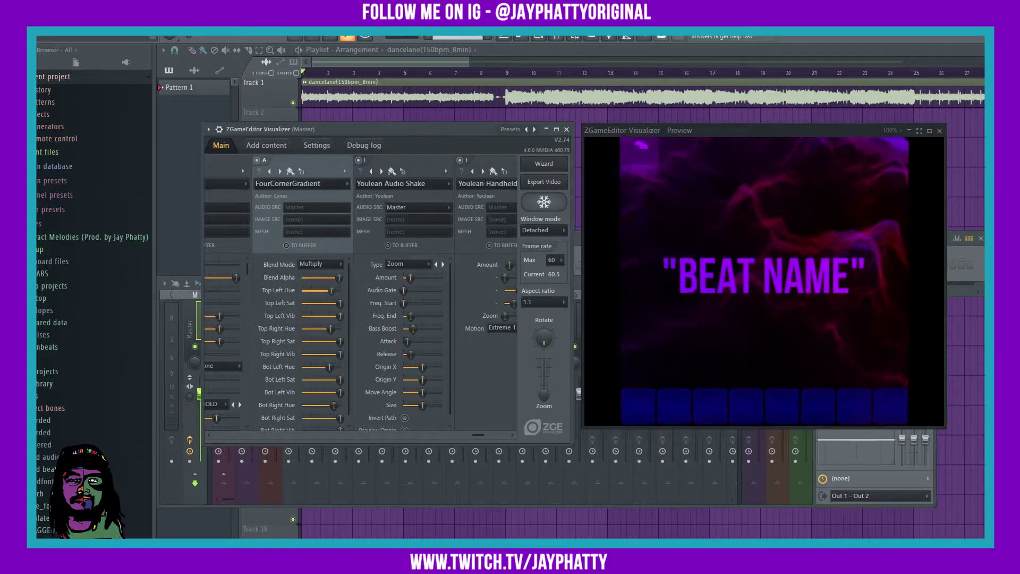
{"action": "left_click", "coordinate": [310, 265]}
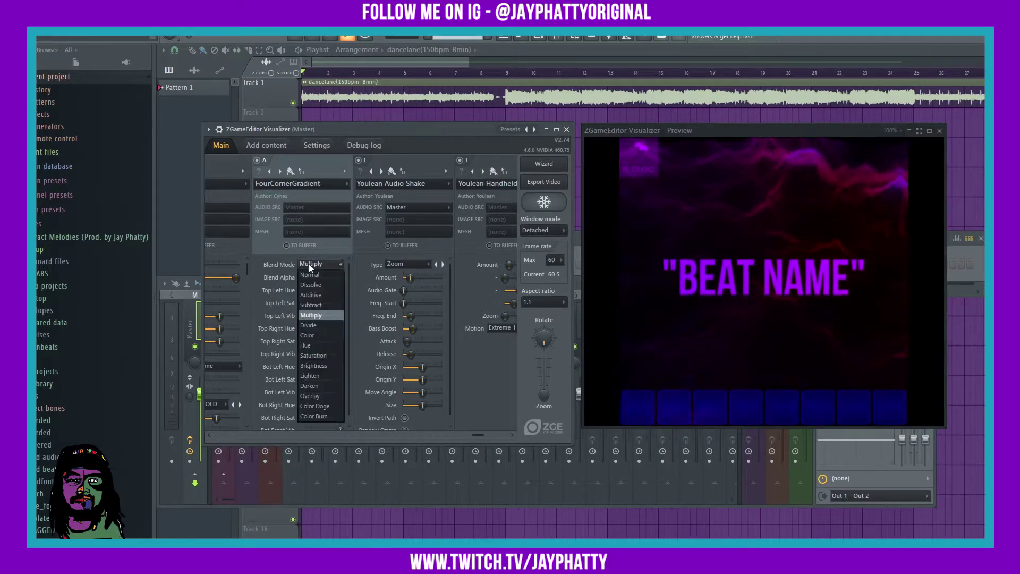
{"action": "left_click", "coordinate": [319, 366]}
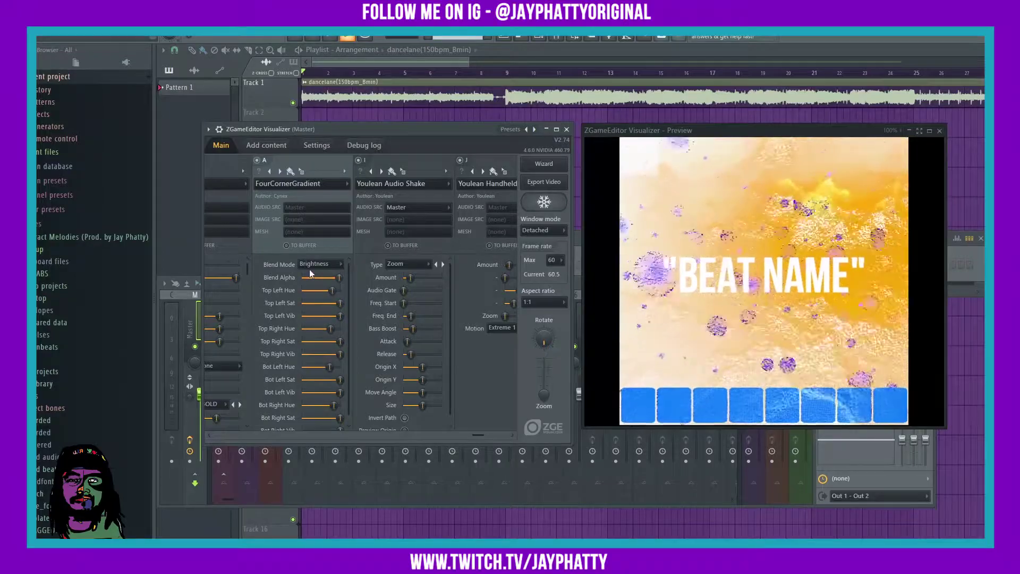
{"action": "left_click", "coordinate": [317, 264]}
{"action": "left_click", "coordinate": [310, 376]}
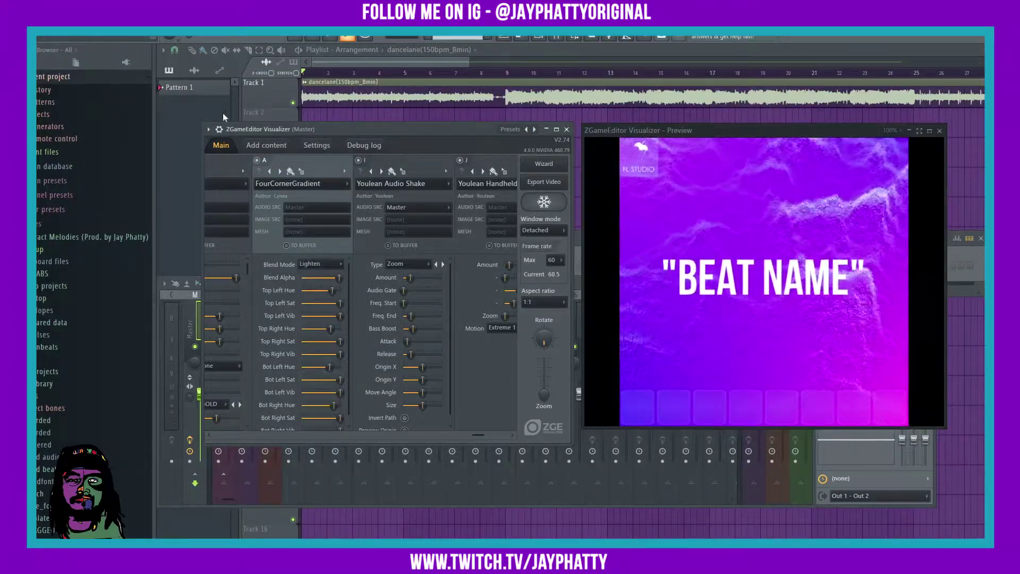
{"action": "left_click", "coordinate": [209, 130]}
{"action": "mouse_move", "coordinate": [225, 171]}
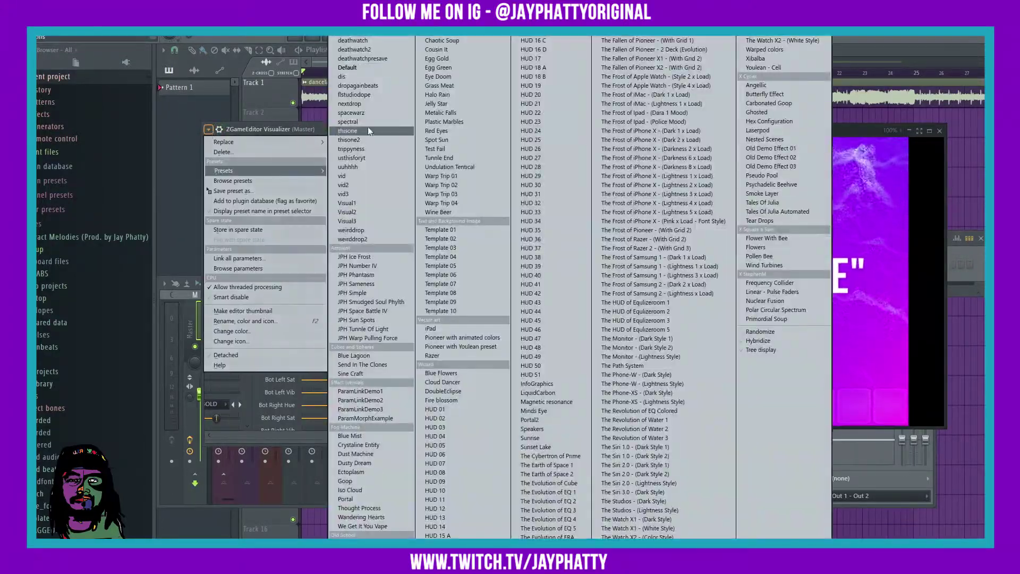
Load the Visual3 preset with the pink FL STUDIO logo and check its text
{"action": "left_click", "coordinate": [353, 222]}
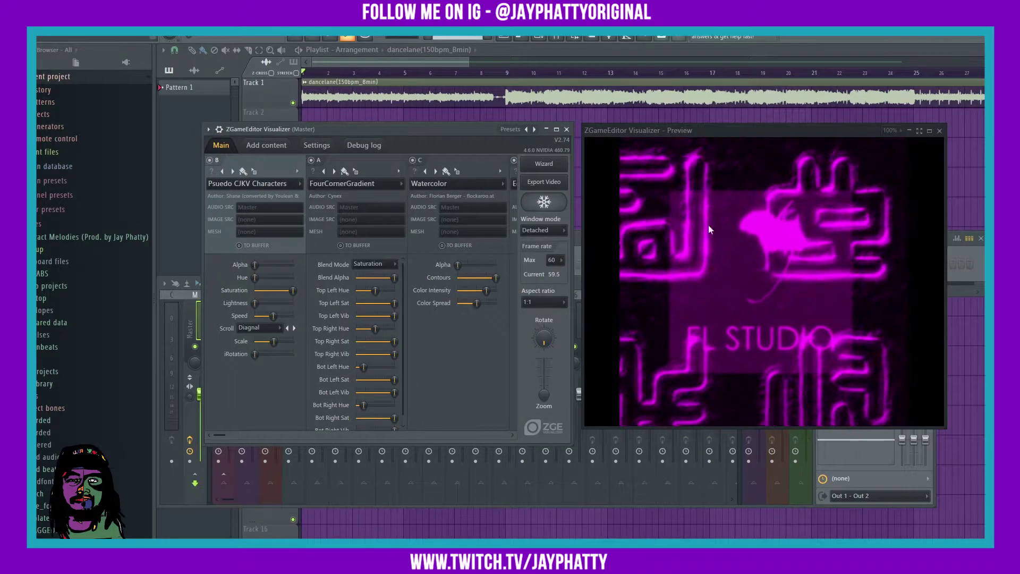
{"action": "left_click", "coordinate": [279, 151]}
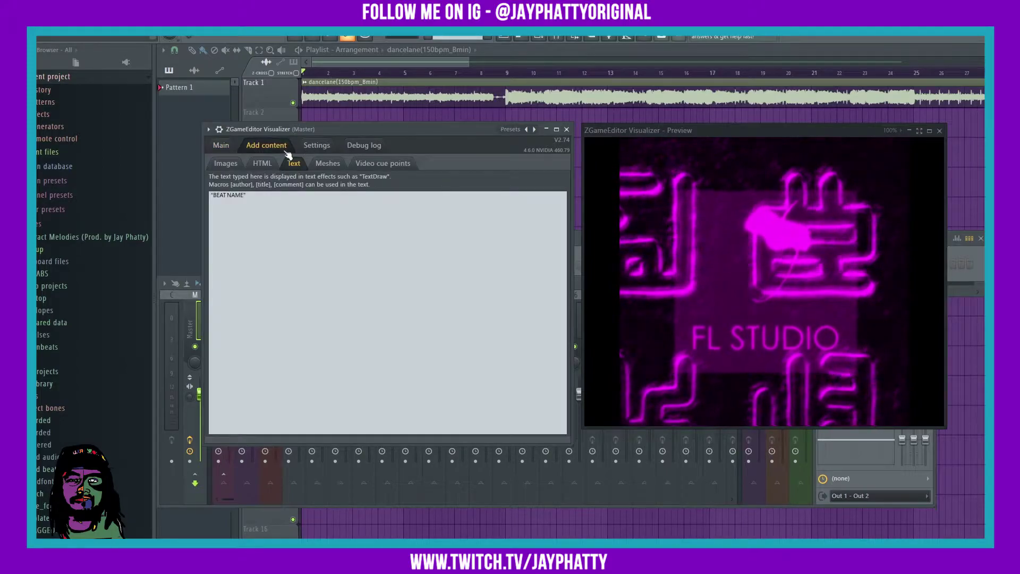
{"action": "left_click", "coordinate": [316, 146]}
{"action": "left_click", "coordinate": [221, 145]}
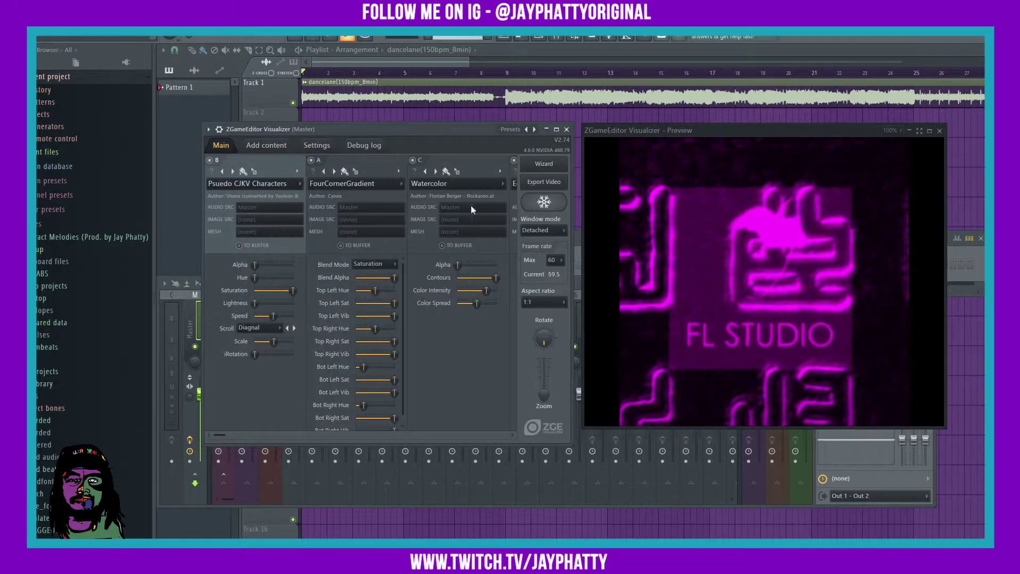